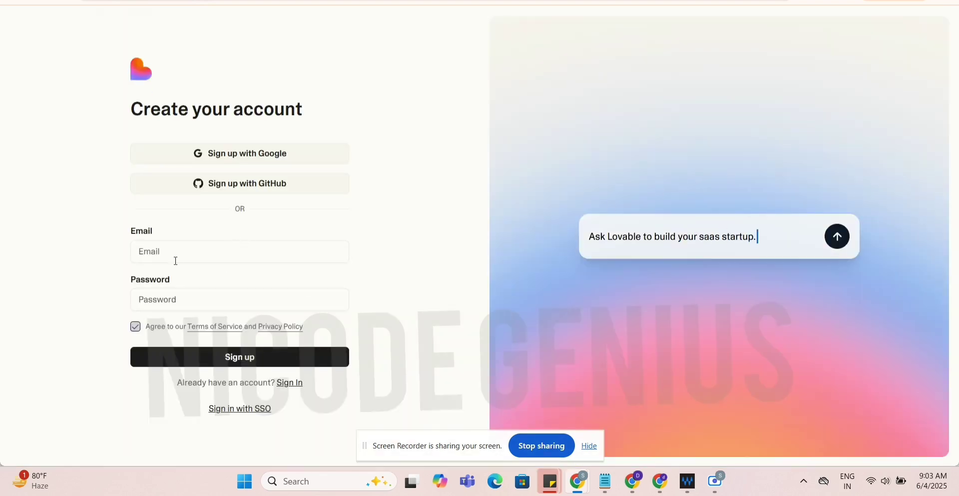
Step: Submit the prompt "mujhe ek high converting or engaging landing page bana kar do ai video editing course ke liye"
left_click(176, 261)
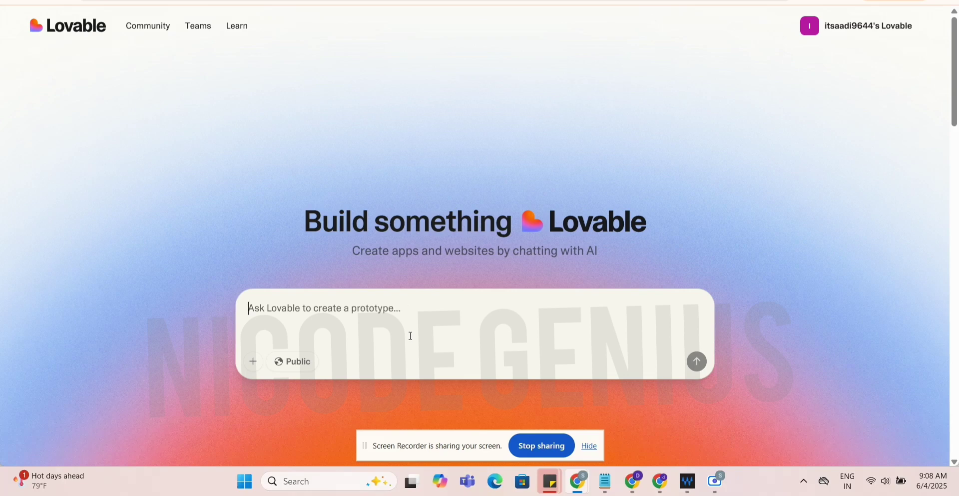
type("mujhe ek")
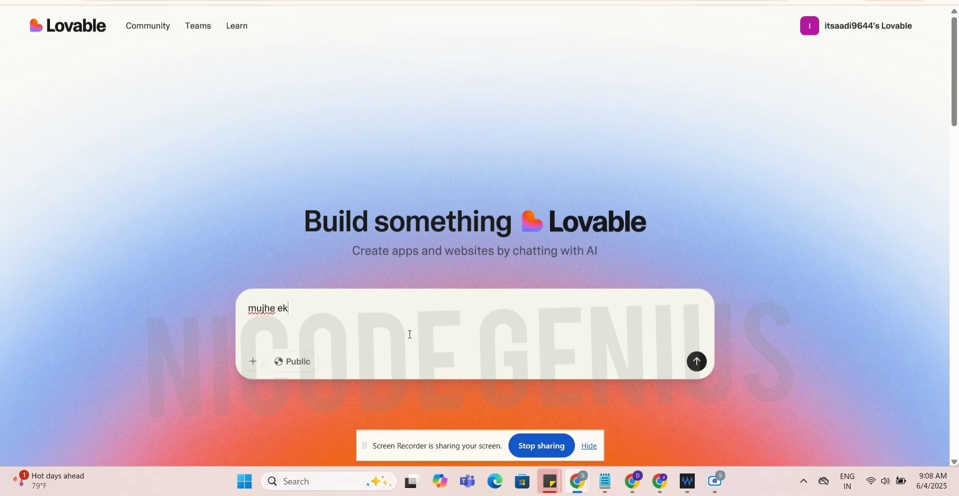
type(" high converting or eng")
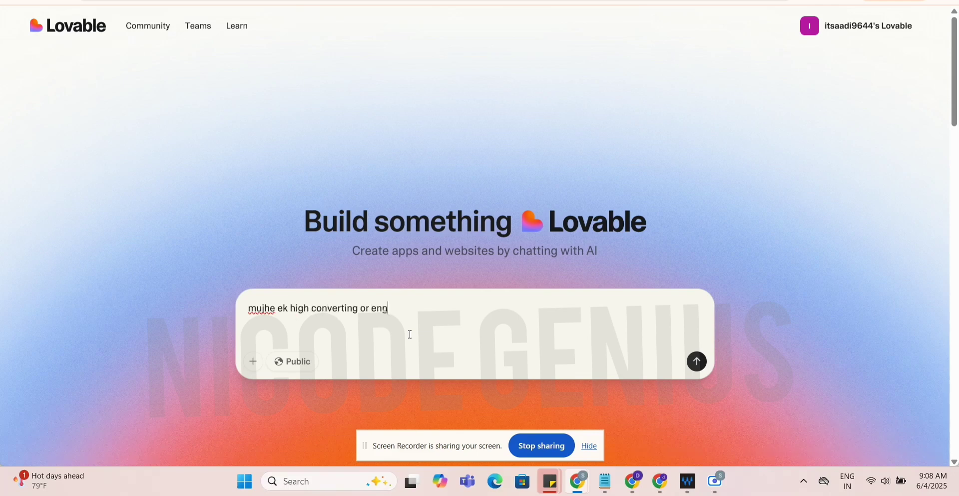
type("aging landing page ba")
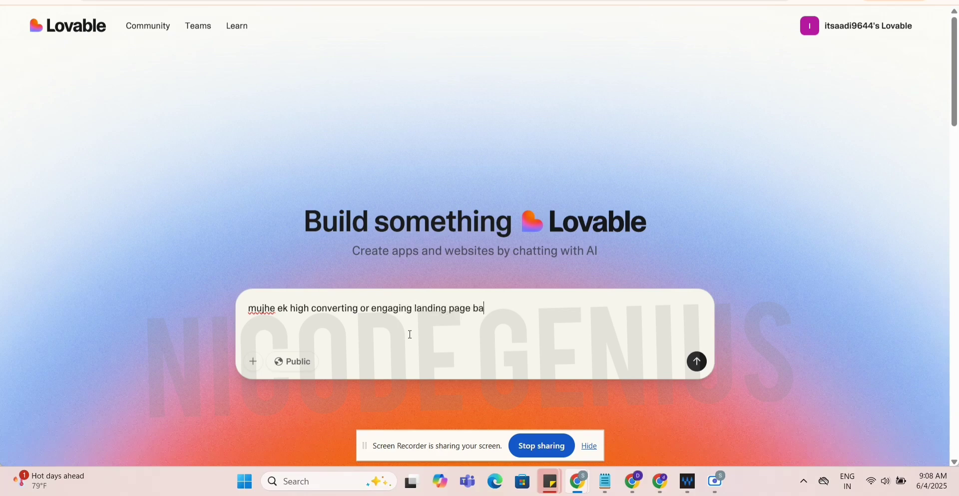
type("na kar do vid")
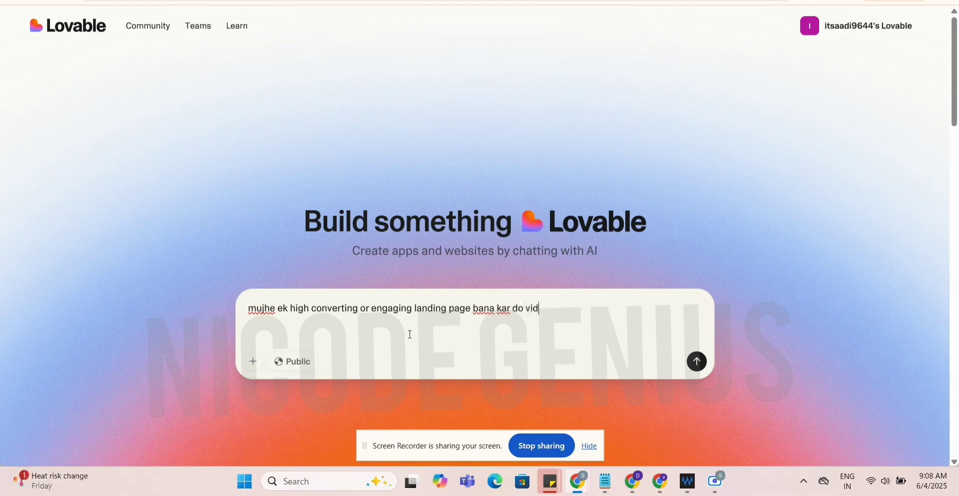
type(" video editing course ka")
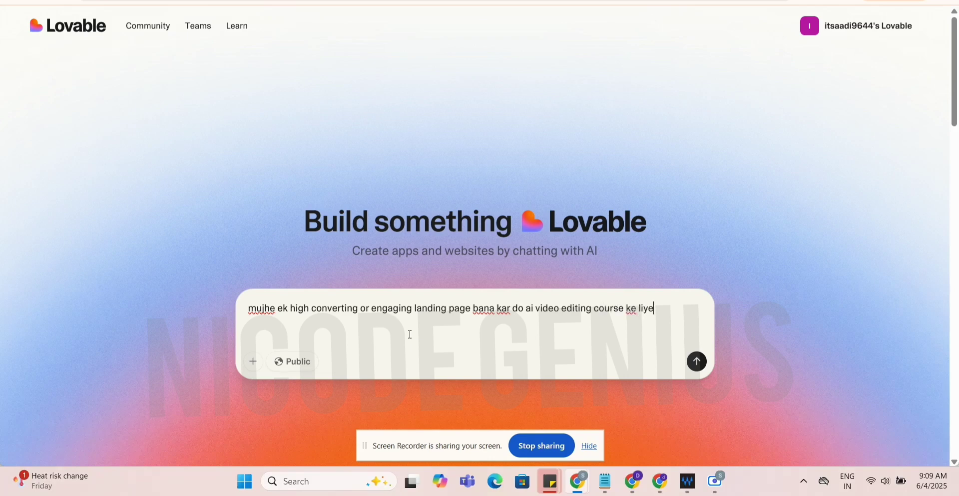
type(" liye")
key("Return")
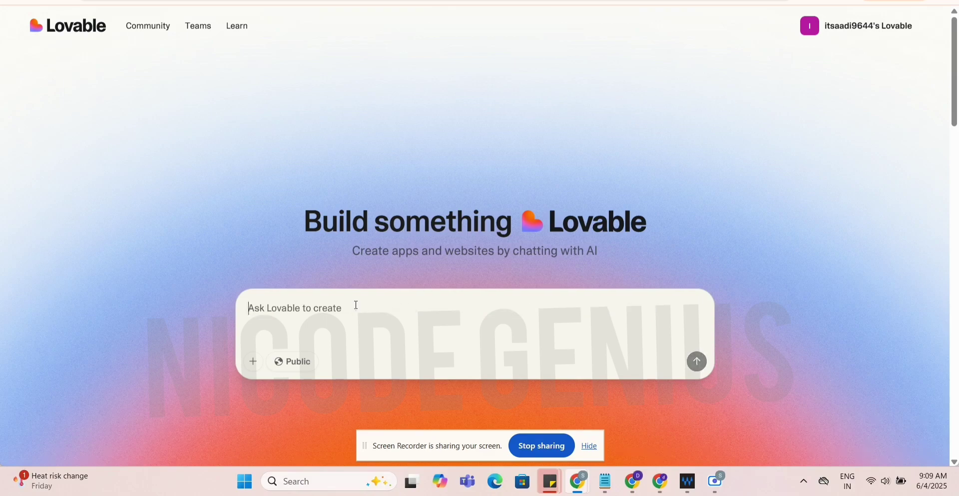
Step: Read through the generated reply, open the details of the unsuccessful build and request an automatic fix for the build error
scroll(494, 231, "down", 1)
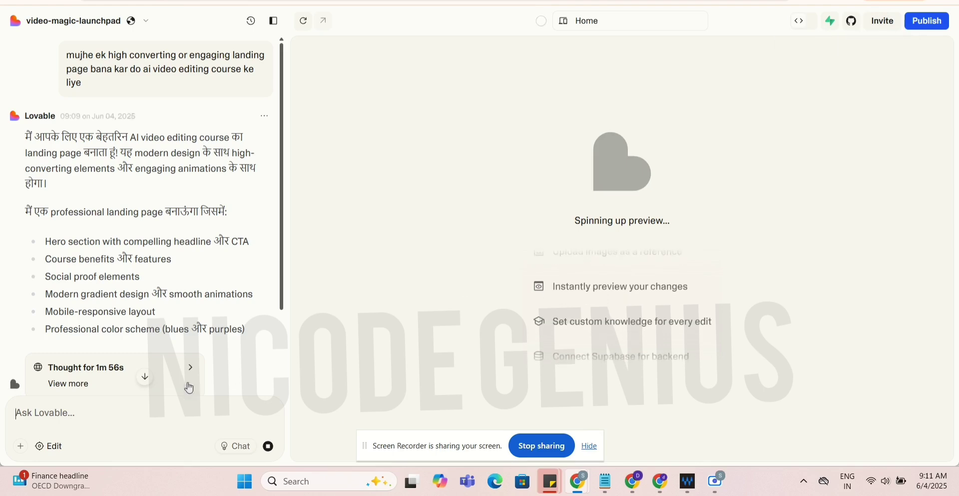
scroll(196, 318, "down", 2)
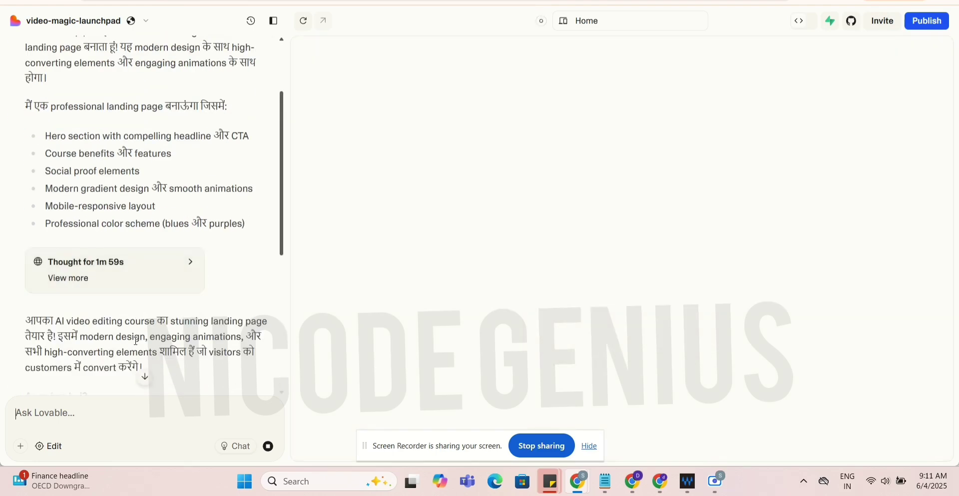
scroll(136, 341, "down", 6)
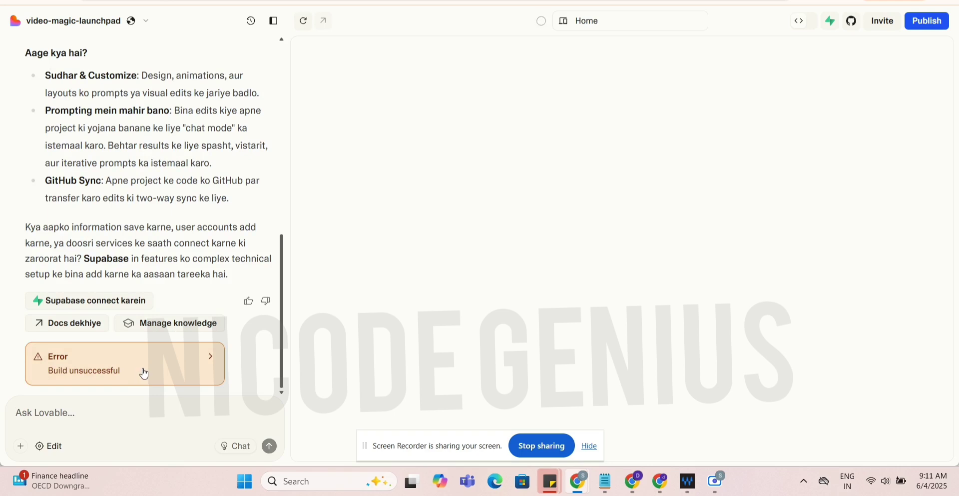
left_click(69, 363)
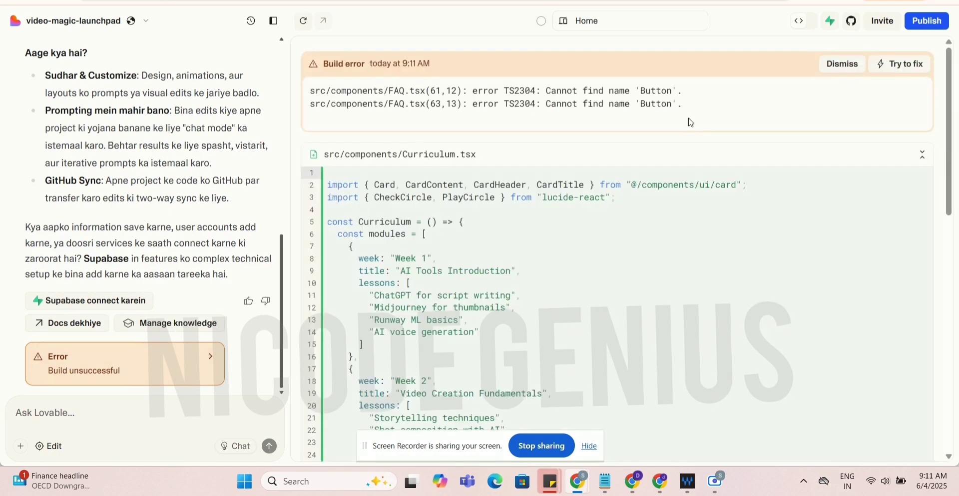
left_click(894, 64)
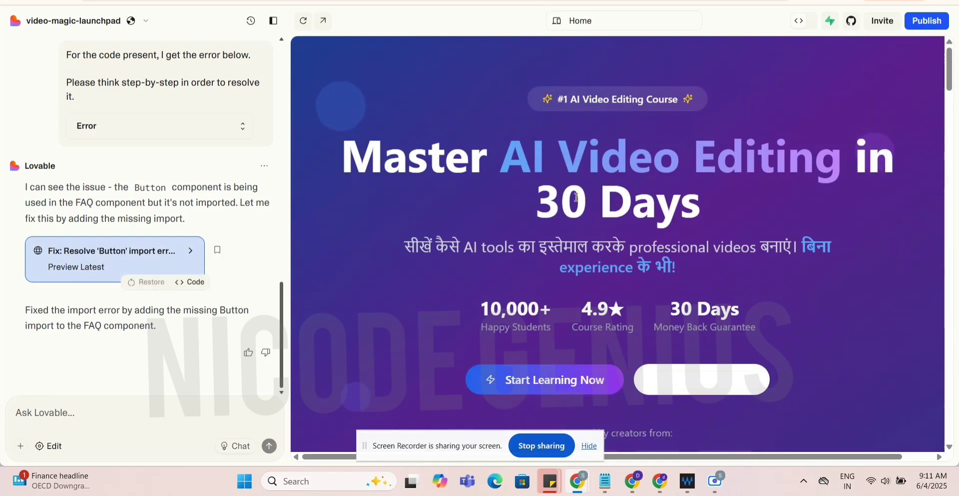
Step: Examine the generated landing page preview from the hero section through curriculum, success stories, pricing and FAQ to the footer
scroll(614, 173, "down", 4)
scroll(615, 177, "down", 8)
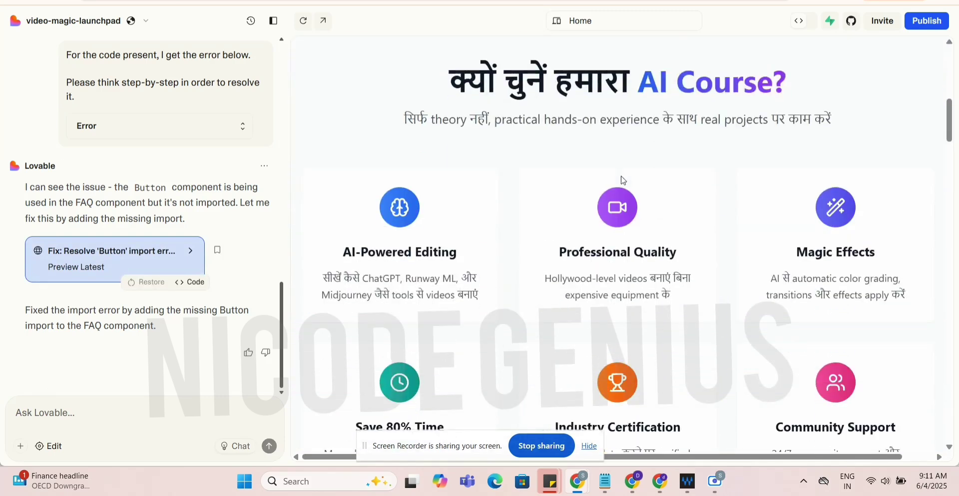
scroll(394, 205, "up", 12)
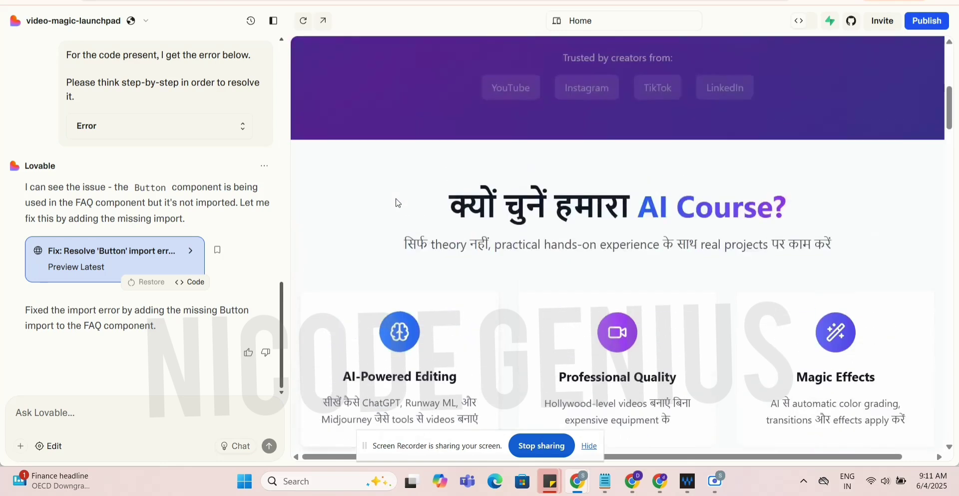
scroll(701, 231, "down", 8)
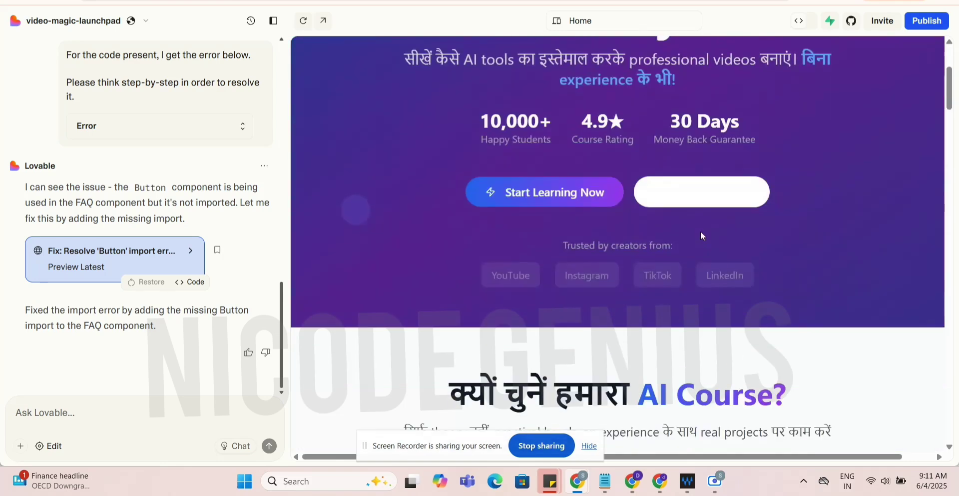
scroll(643, 312, "down", 14)
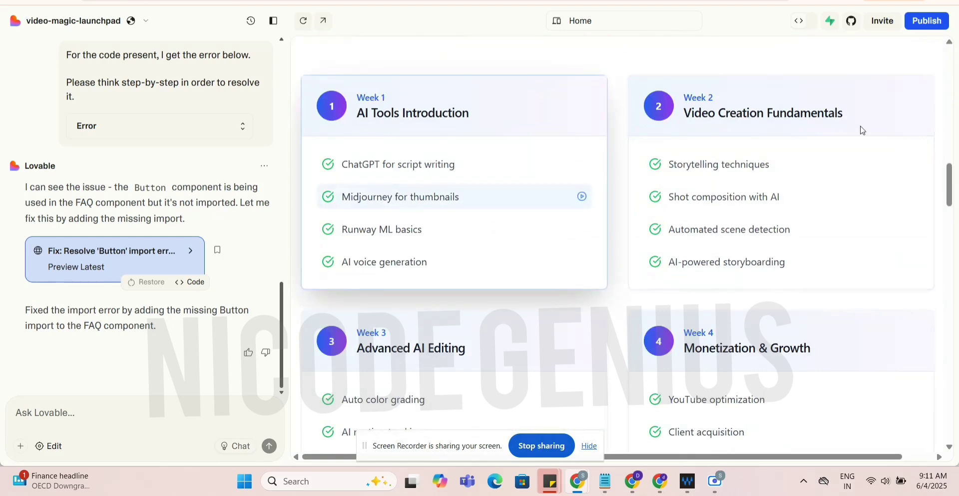
scroll(480, 300, "down", 3)
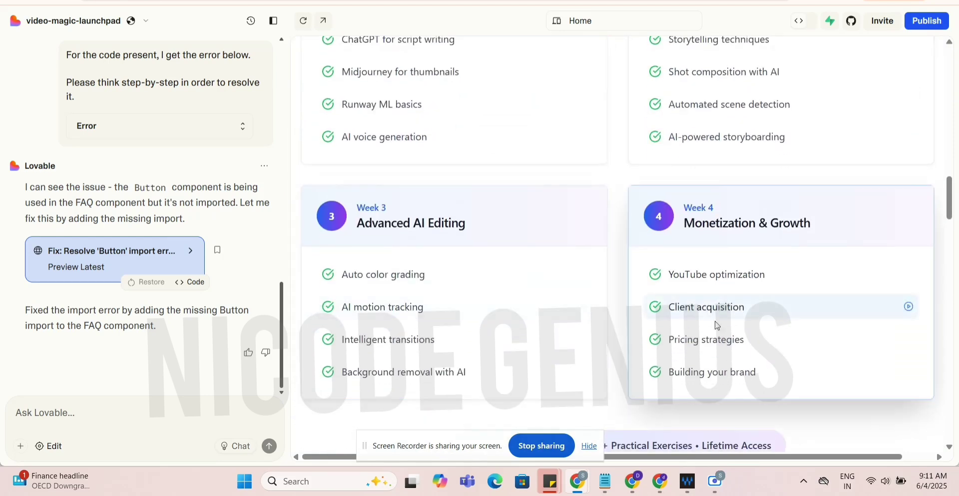
scroll(588, 321, "down", 4)
scroll(552, 288, "down", 7)
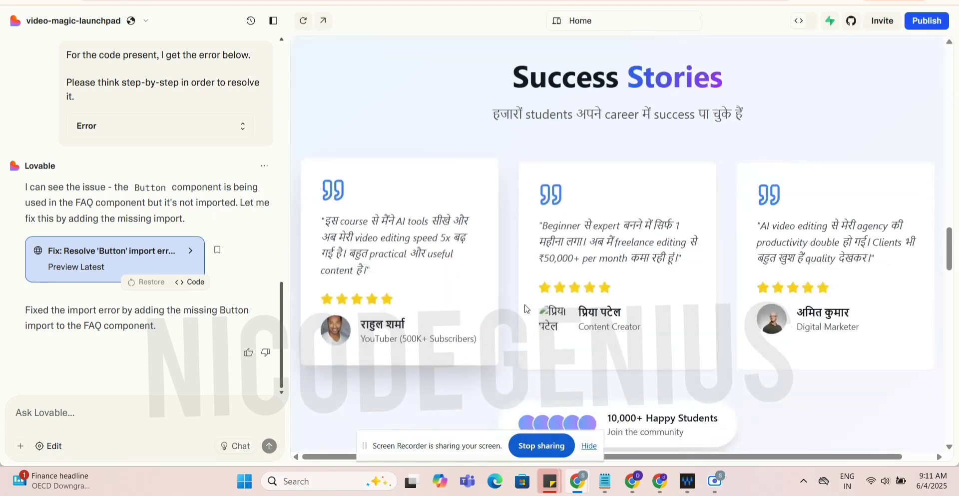
scroll(655, 340, "down", 6)
scroll(655, 358, "down", 12)
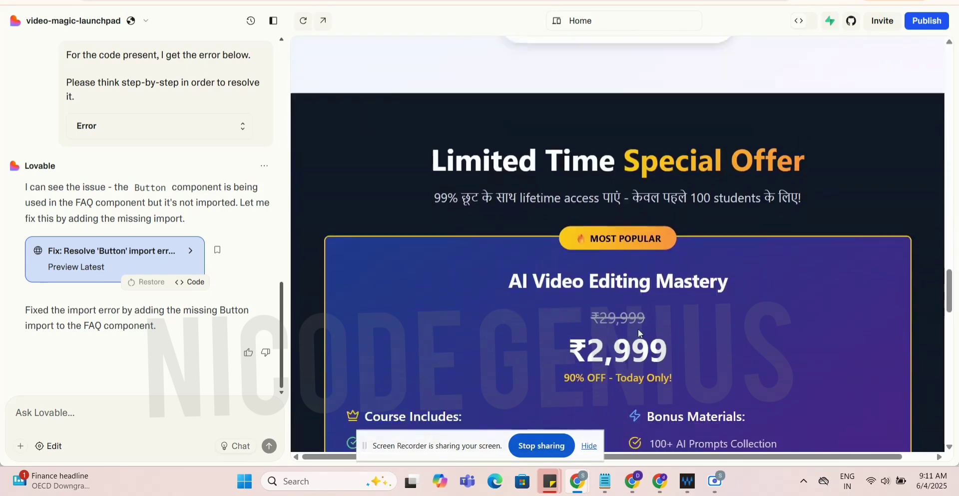
scroll(636, 322, "down", 11)
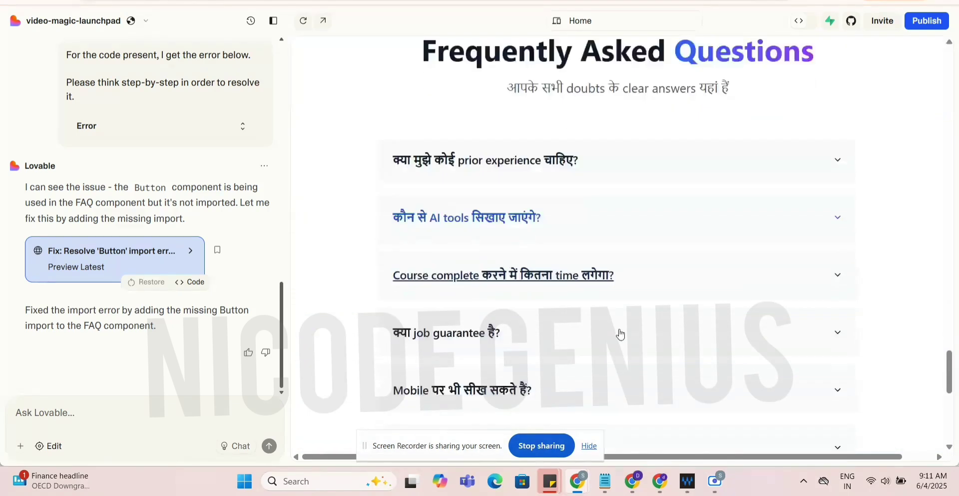
scroll(605, 361, "down", 5)
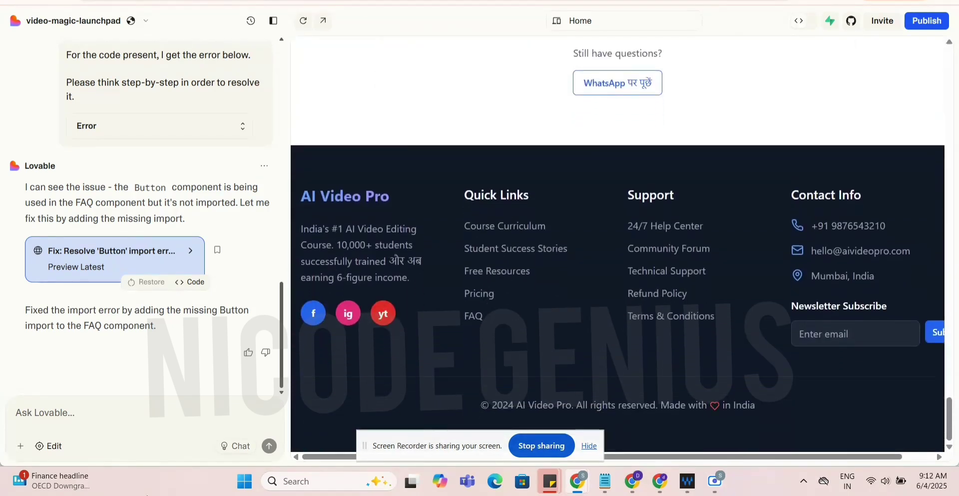
left_click(91, 420)
type("stick")
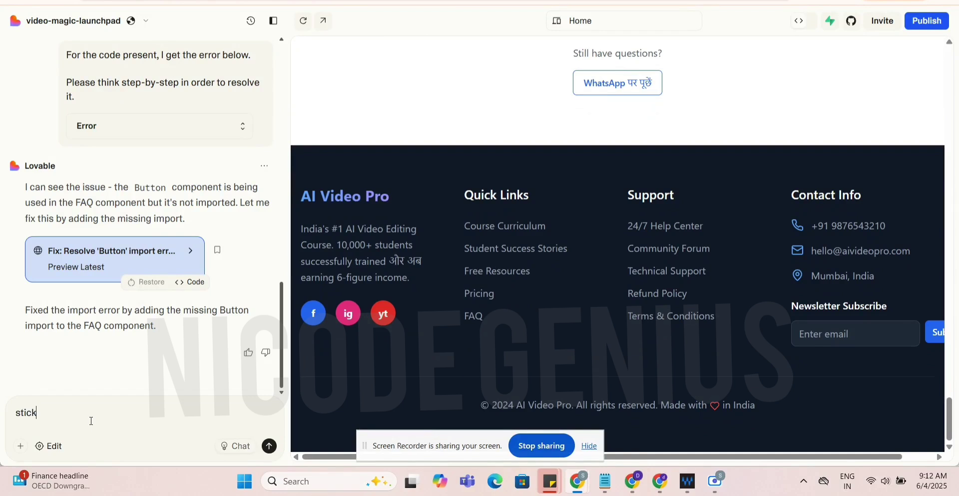
type("y bar add karo")
key("BackSpace")
key("BackSpace")
key("BackSpace")
key("BackSpace")
key("BackSpace")
key("BackSpace")
key("BackSpace")
key("BackSpace")
key("BackSpace")
key("BackSpace")
key("BackSpace")
key("BackSpace")
key("BackSpace")
key("BackSpace")
key("BackSpace")
key("BackSpace")
key("BackSpace")
key("BackSpace")
key("BackSpace")
Step: Ask in Hinglish for a sticky bottom bar, a limited time offer, a countdown and anything else the landing page needs for more sales and user engagement
type("bottom bar me sticky bar add karo or")
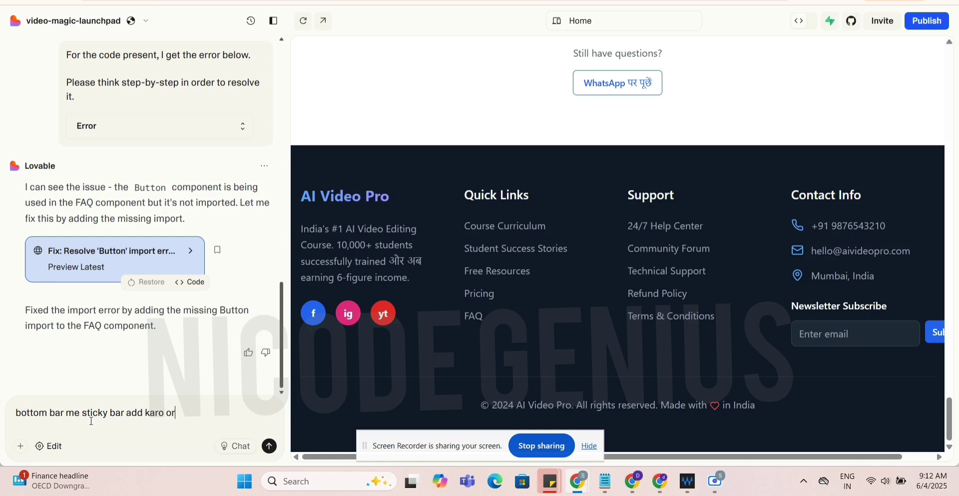
type(" limited time offer bhi")
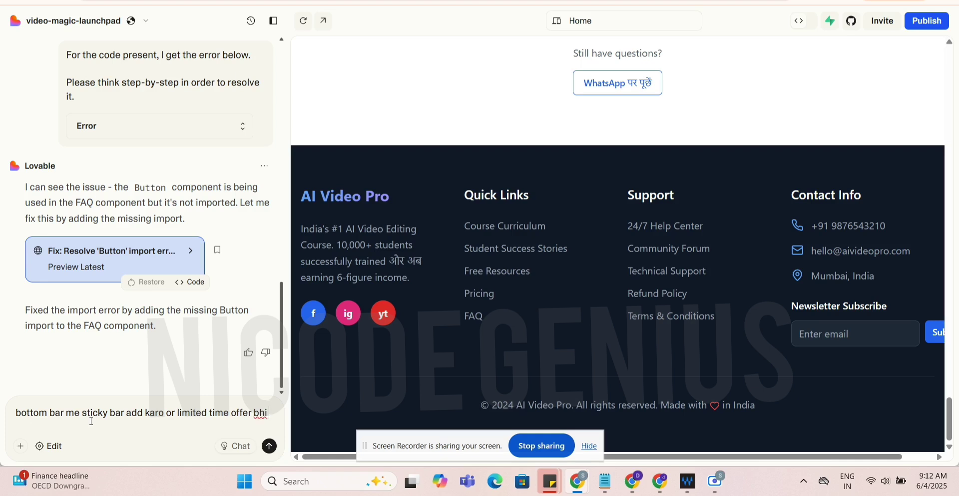
type(" or countdow")
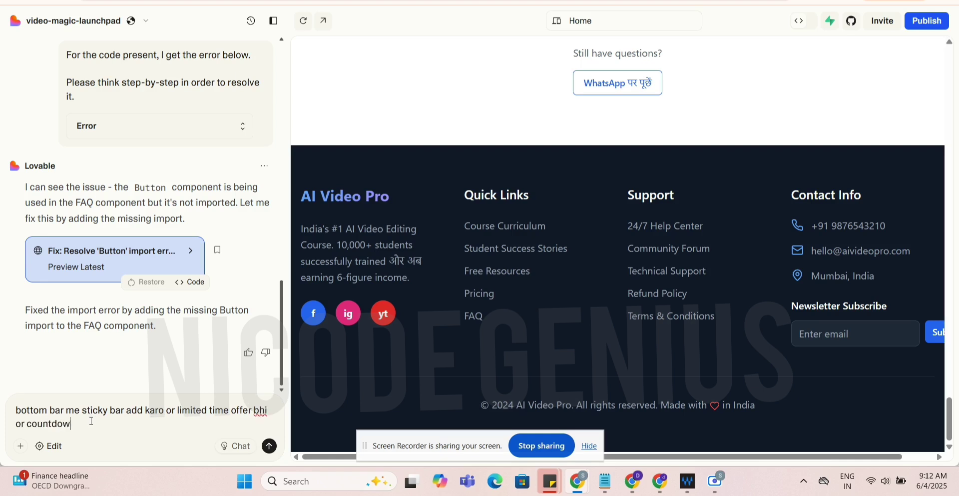
type("n bhi or jo bhi jaruri ho mere la")
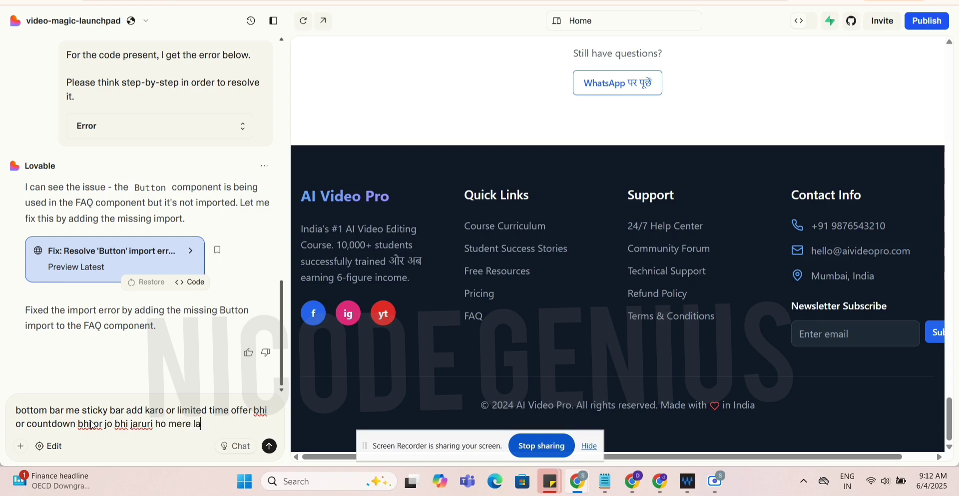
type("nding page ke li")
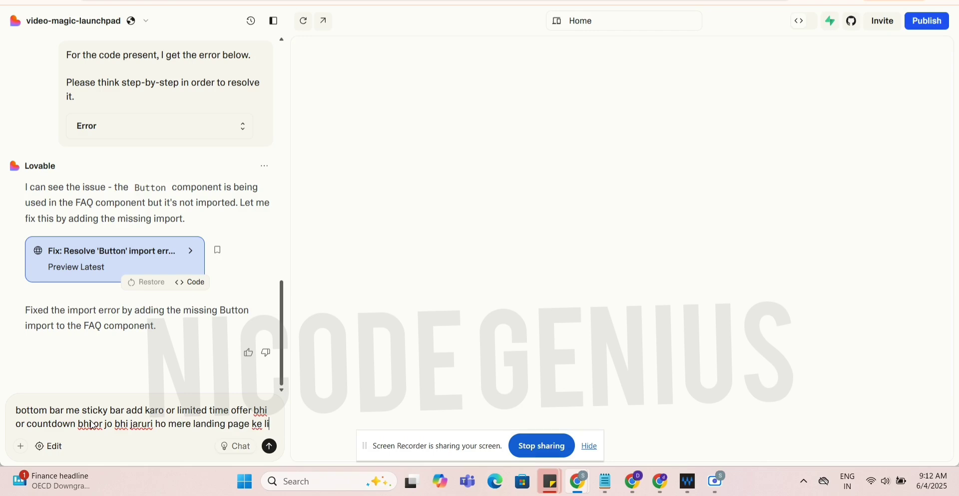
type("ye wo sab add k")
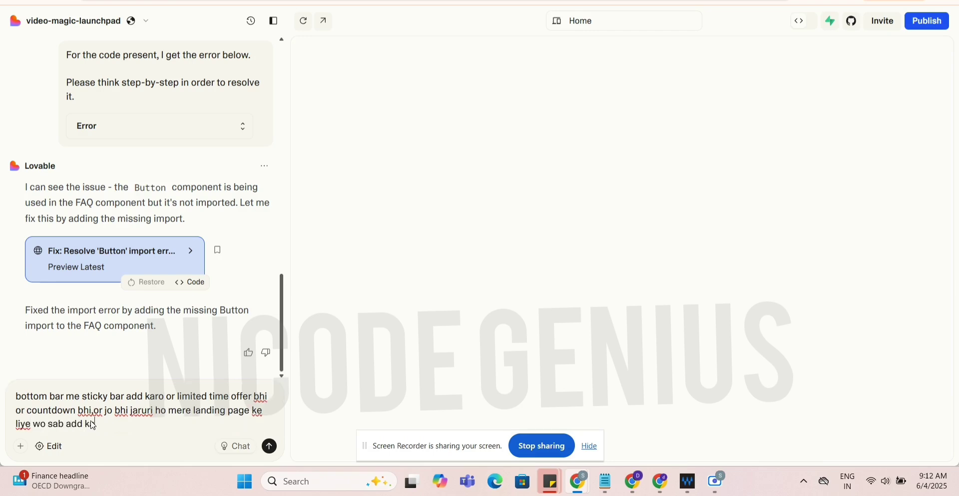
type("aro jisse mere landing page par jyada se jyada sales or user engage ho")
key("Return")
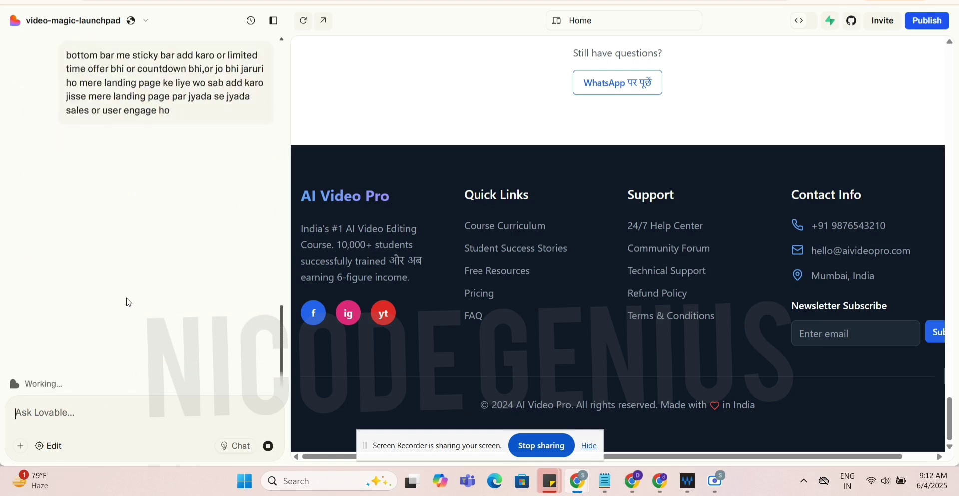
Step: Review the summary of the landing page enhancements and look over the hero section in the updated preview
scroll(610, 303, "up", 10)
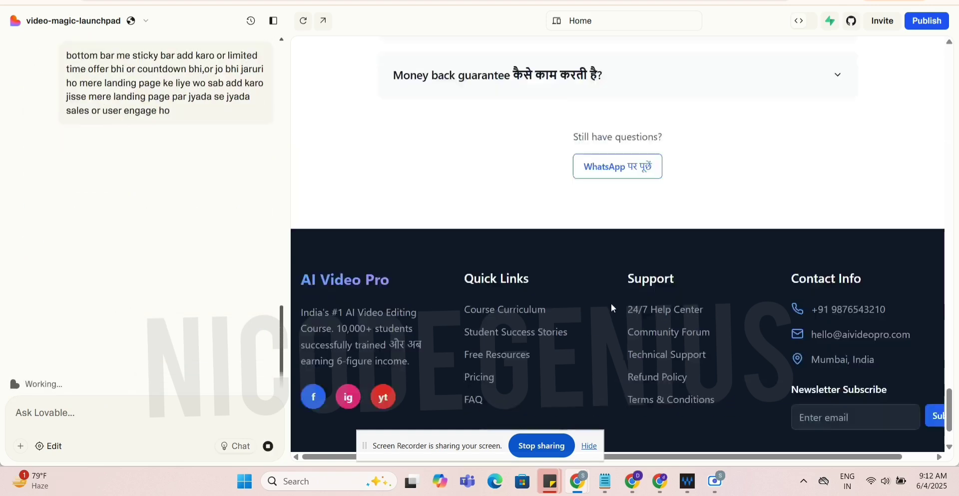
scroll(615, 325, "up", 15)
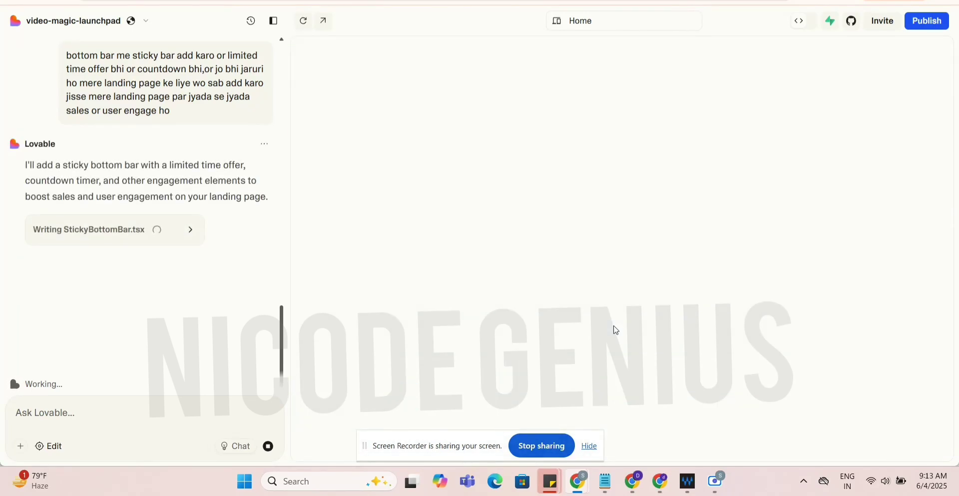
scroll(619, 280, "up", 5)
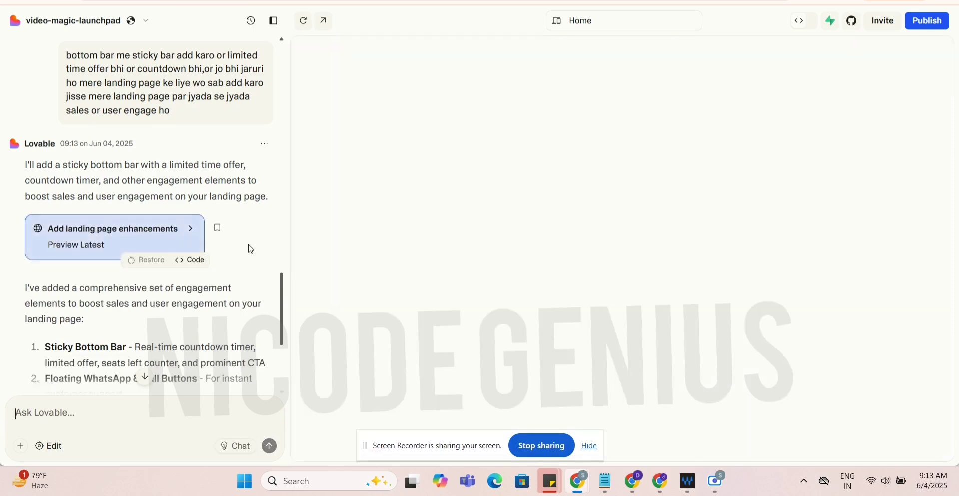
scroll(249, 280, "down", 4)
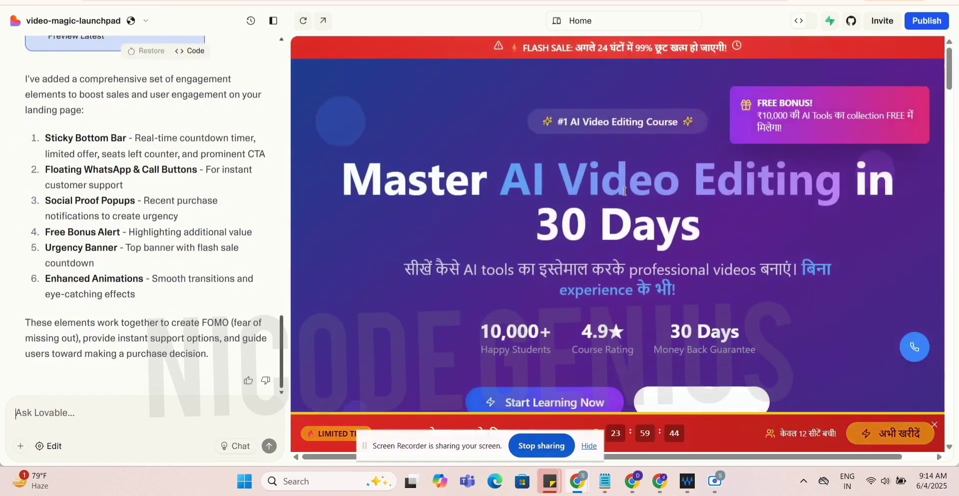
scroll(604, 310, "down", 2)
scroll(584, 270, "up", 2)
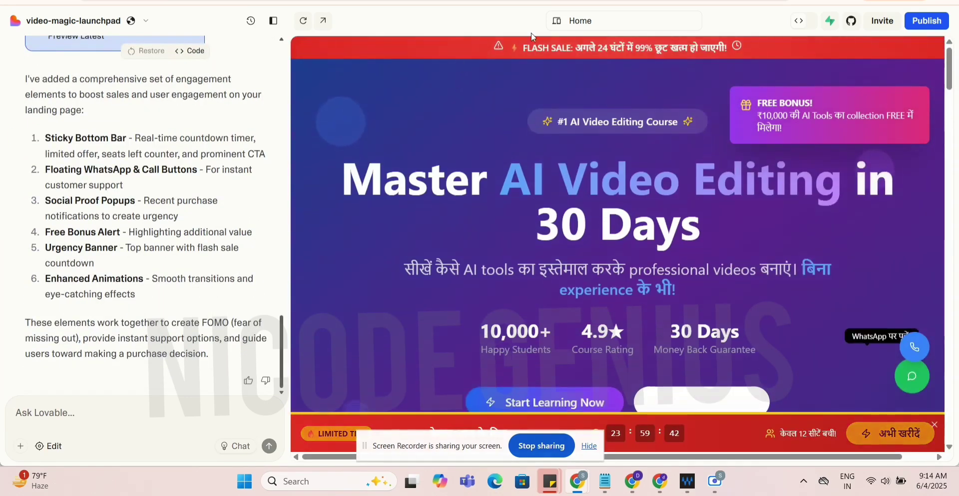
scroll(697, 65, "down", 2)
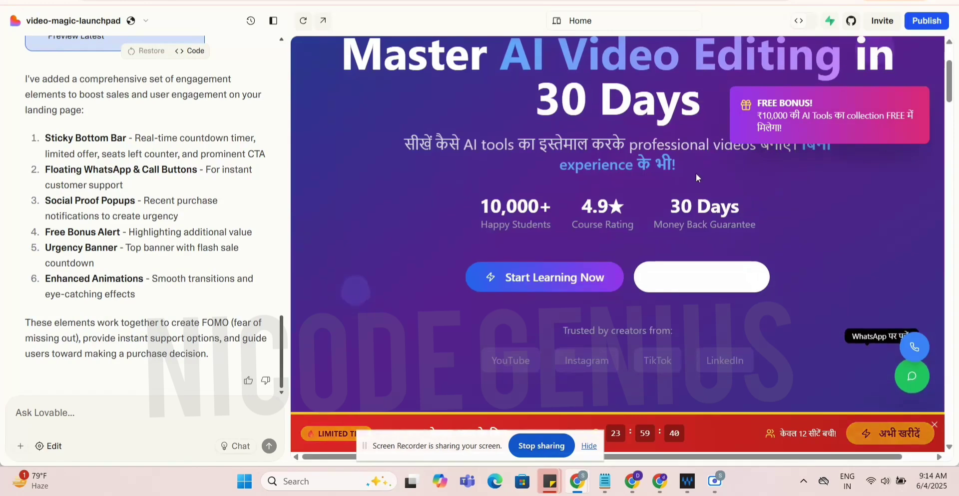
Step: Examine the updated landing page preview from the hero section through features, curriculum, success stories and pricing to the FAQ
scroll(696, 172, "down", 5)
scroll(692, 197, "down", 4)
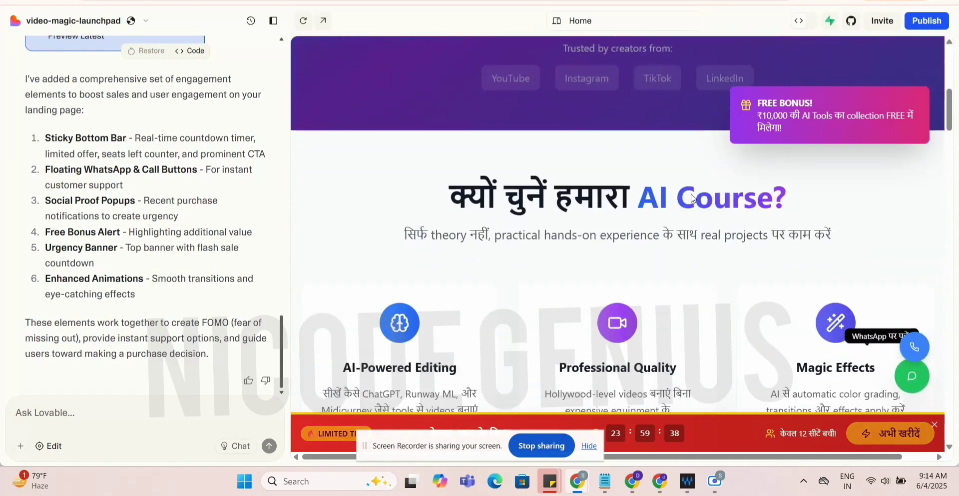
scroll(728, 352, "down", 7)
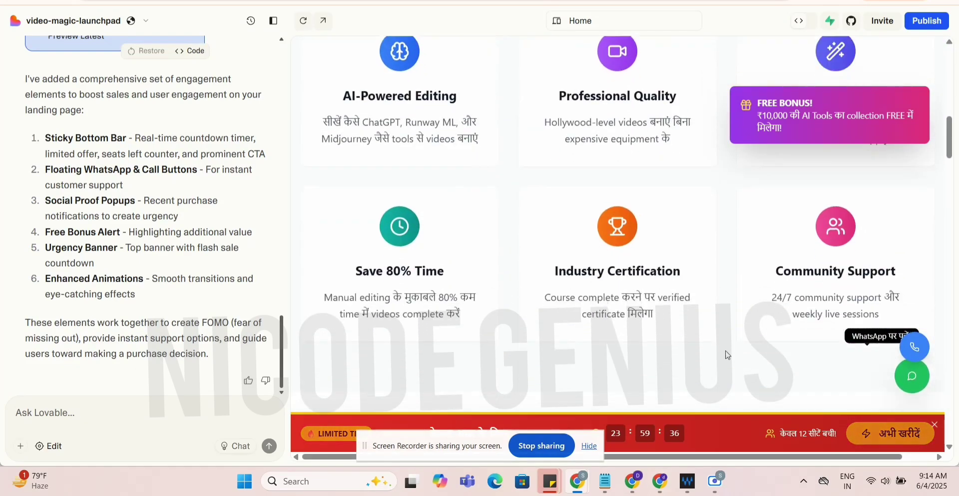
scroll(735, 375, "down", 4)
scroll(735, 380, "down", 9)
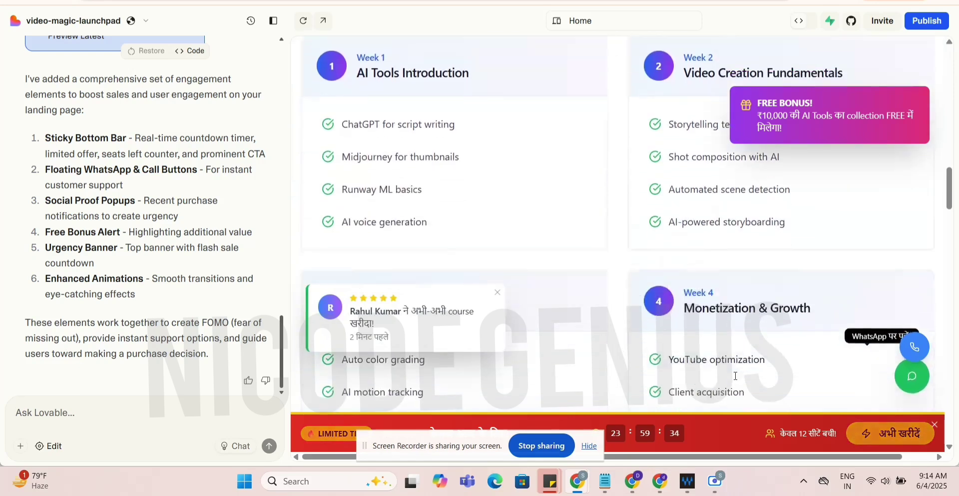
scroll(735, 380, "down", 11)
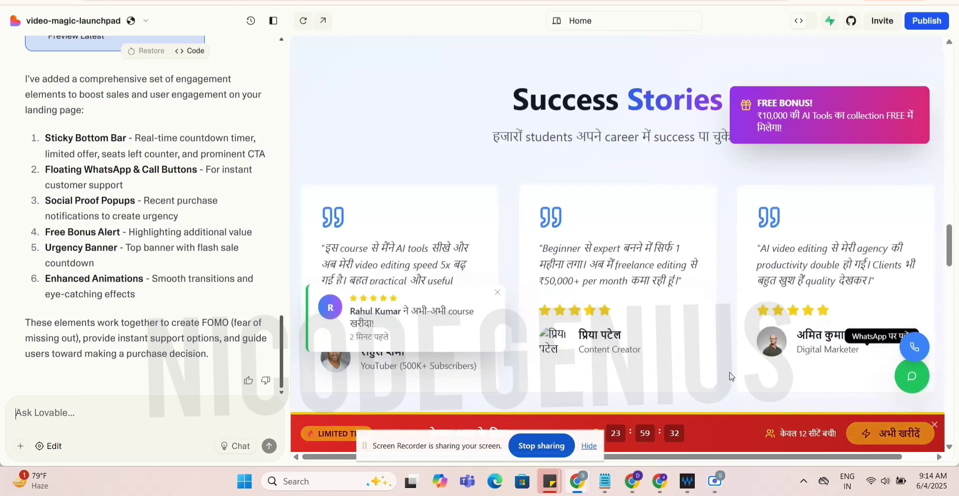
scroll(715, 364, "down", 6)
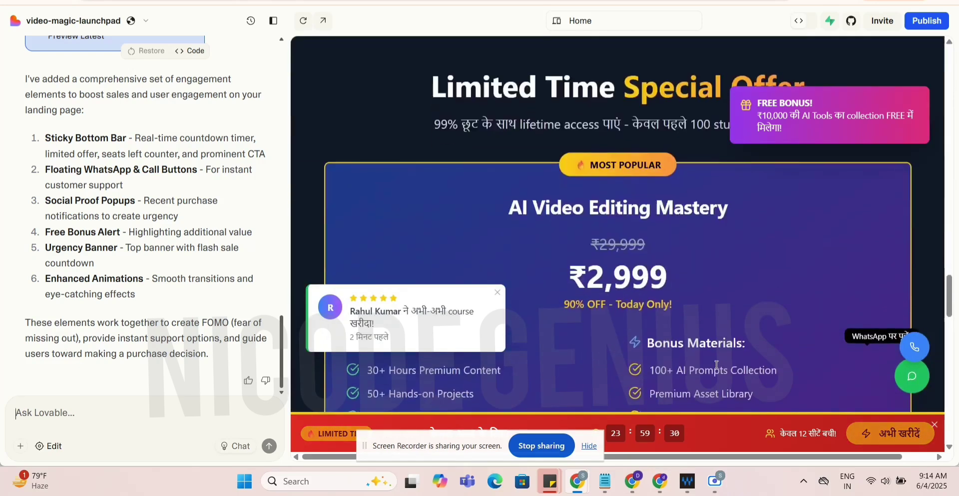
scroll(709, 361, "up", 2)
scroll(707, 359, "down", 10)
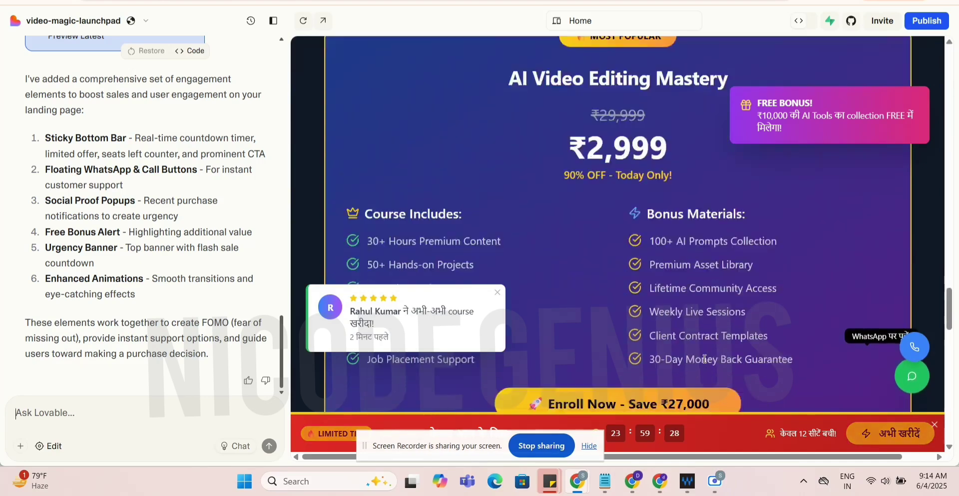
scroll(701, 360, "down", 5)
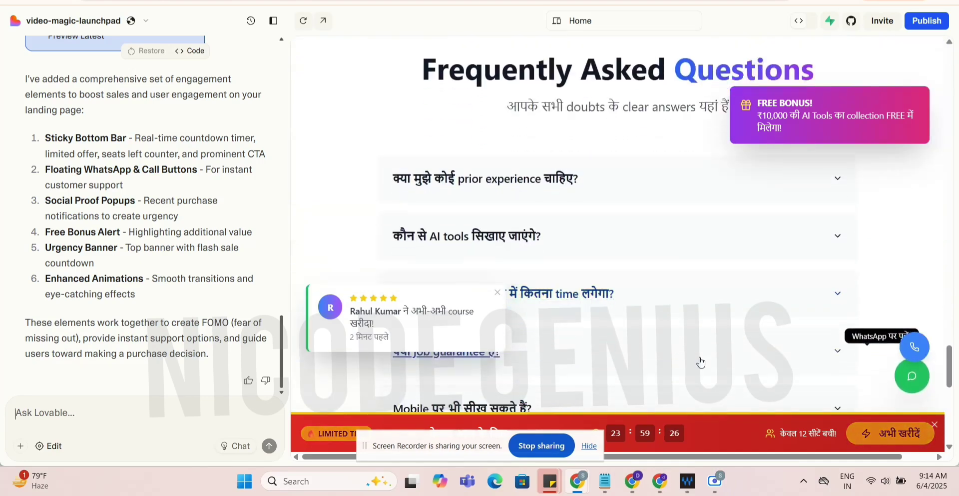
scroll(695, 366, "up", 10)
scroll(691, 368, "up", 15)
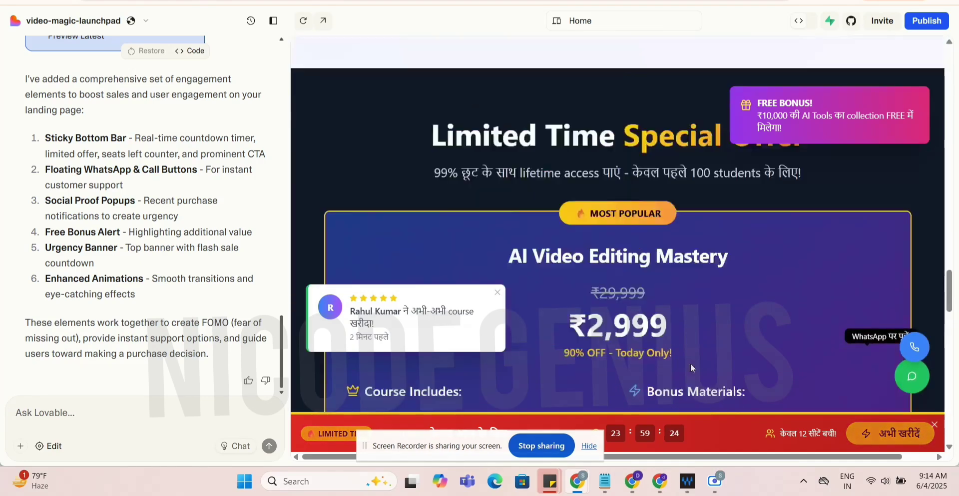
scroll(692, 367, "up", 15)
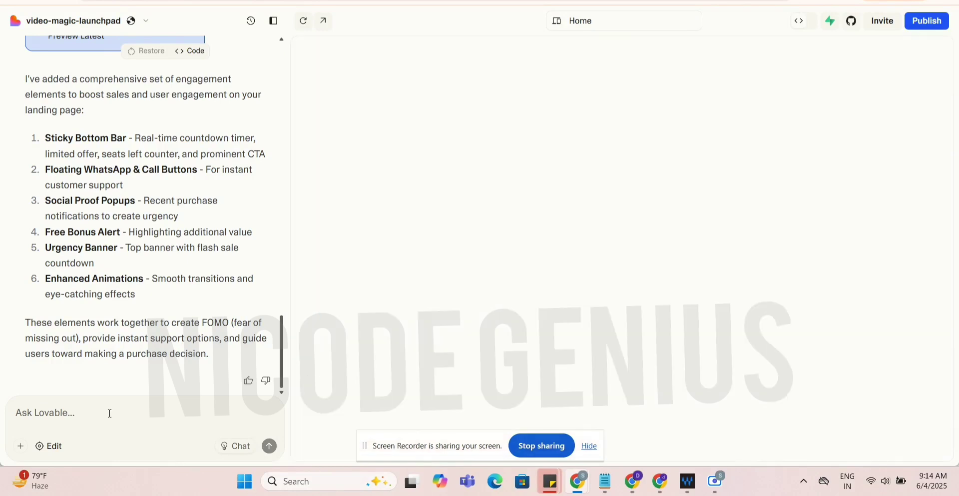
Step: Begin a Hinglish prompt about the first section's text with "me chahta hu jo first section he usme jo text he"
type("me")
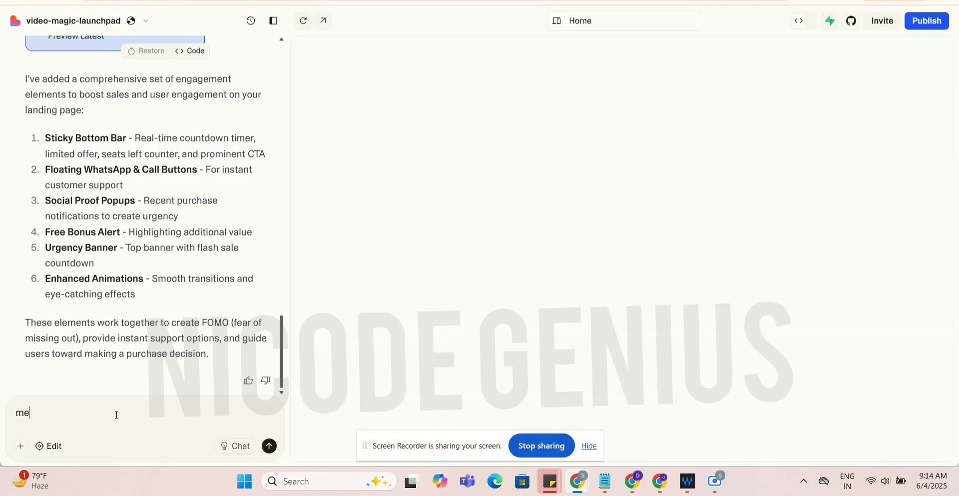
type(" chahta hu jo")
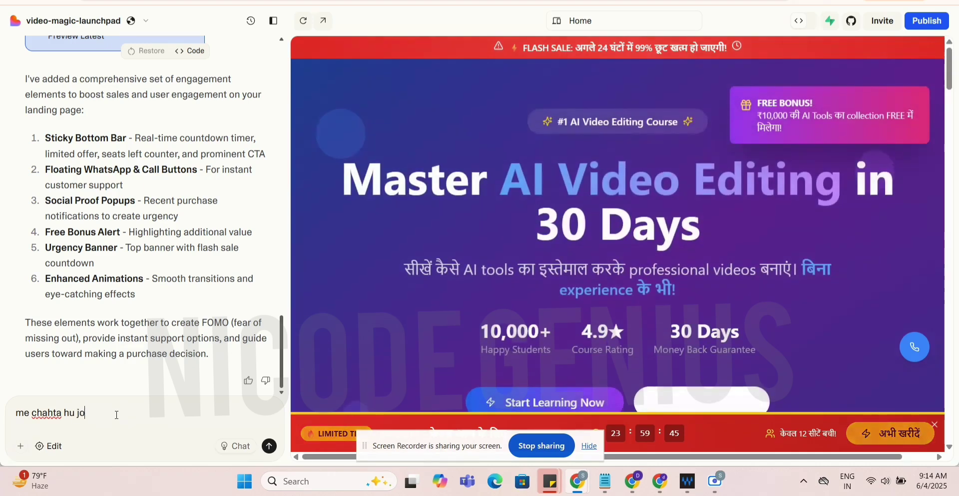
type(" first se")
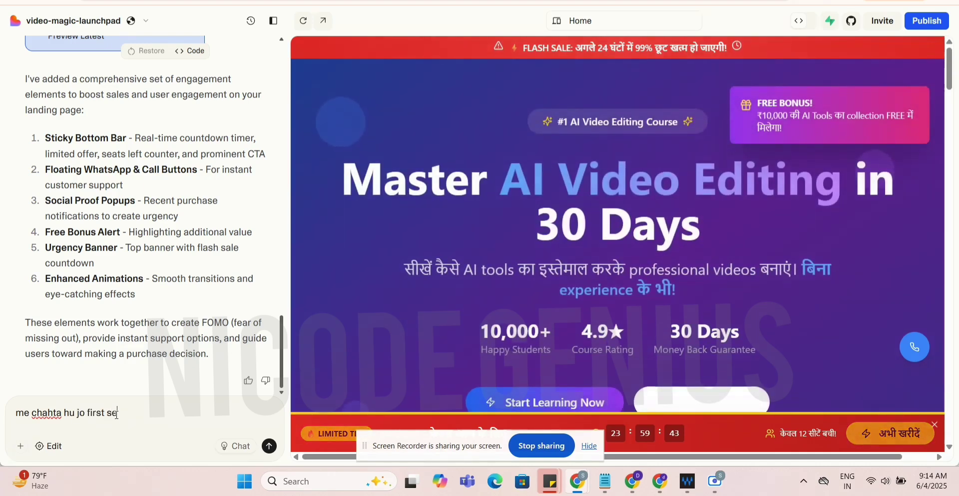
type("ction he usme ")
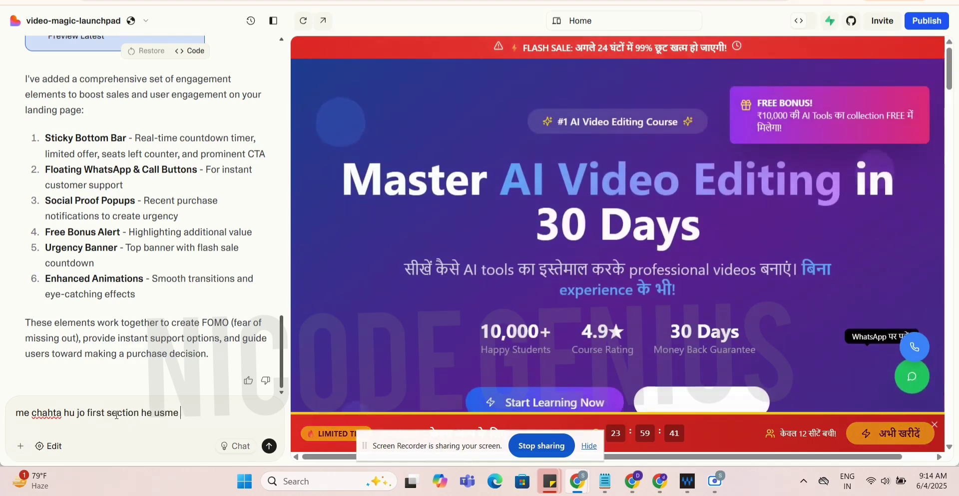
type("jo text ")
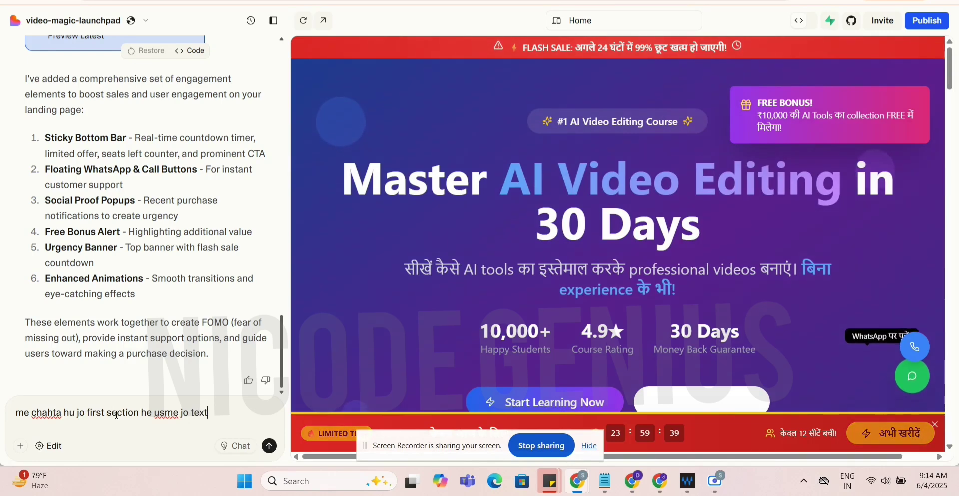
type("he")
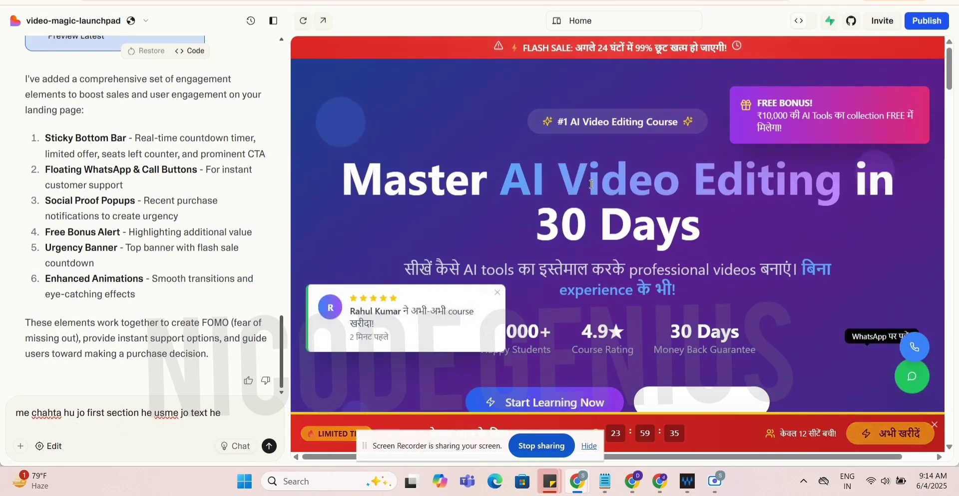
Step: Copy the hero headline "Master AI Video Editing in 30 Days" from the preview into the end of the prompt
double_click(603, 180)
triple_click(602, 181)
right_click(601, 179)
left_click(625, 192)
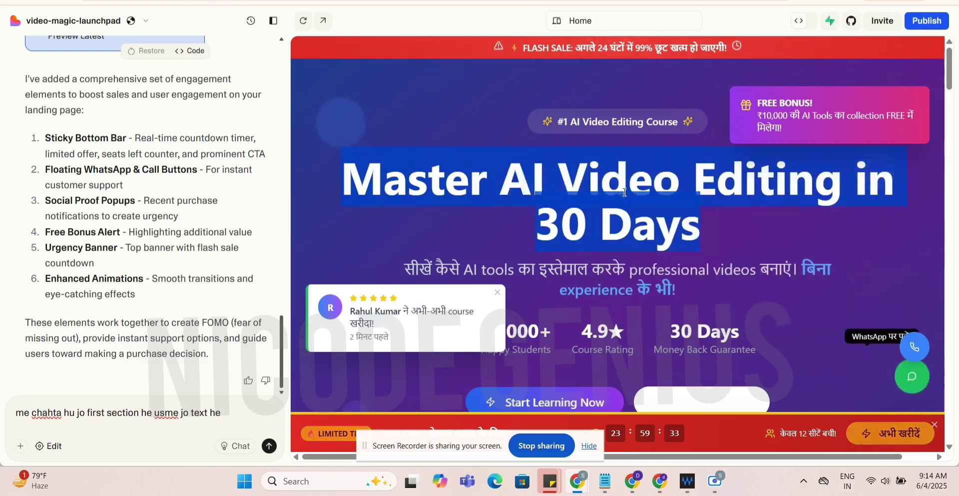
left_click(245, 409)
key("ctrl+v")
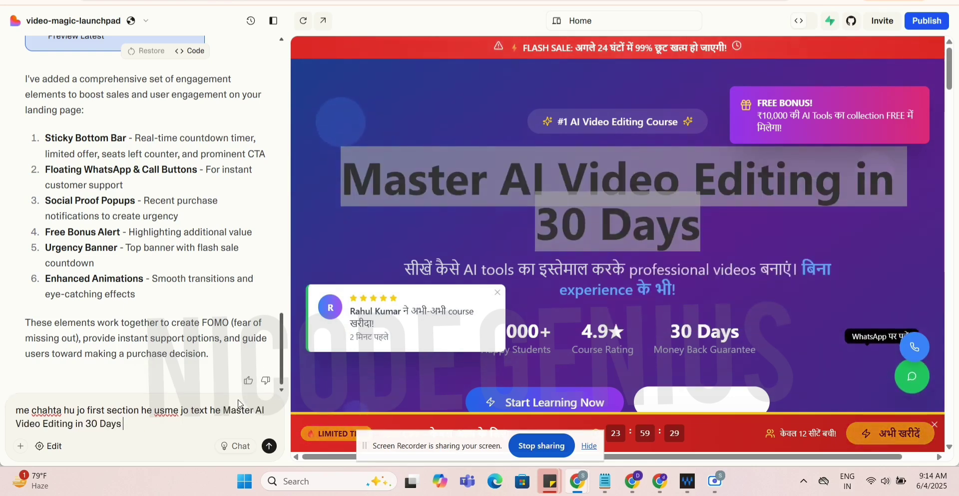
Step: Complete the prompt with "use change karke ai video editing mastery course karo" and send it
type("use cahnge")
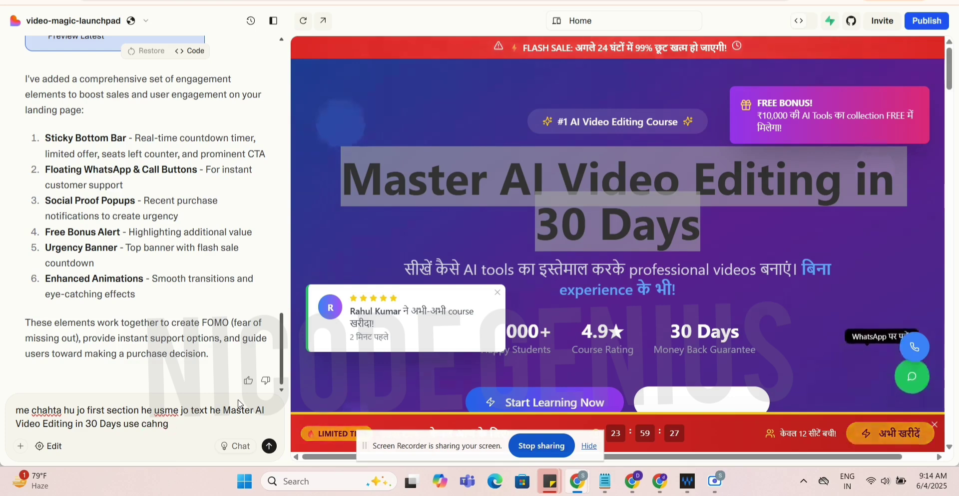
key("BackSpace")
key("BackSpace")
key("BackSpace")
type("hange karke ai v")
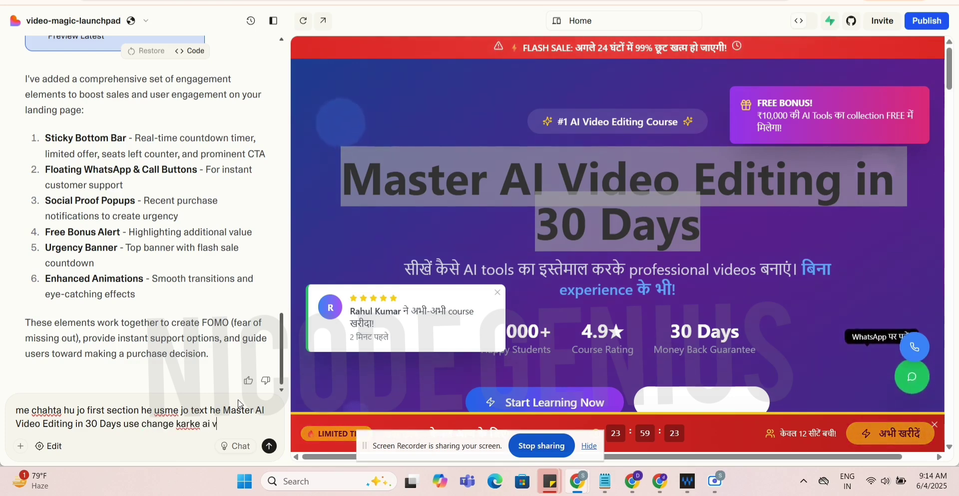
type("ideo editing mastery")
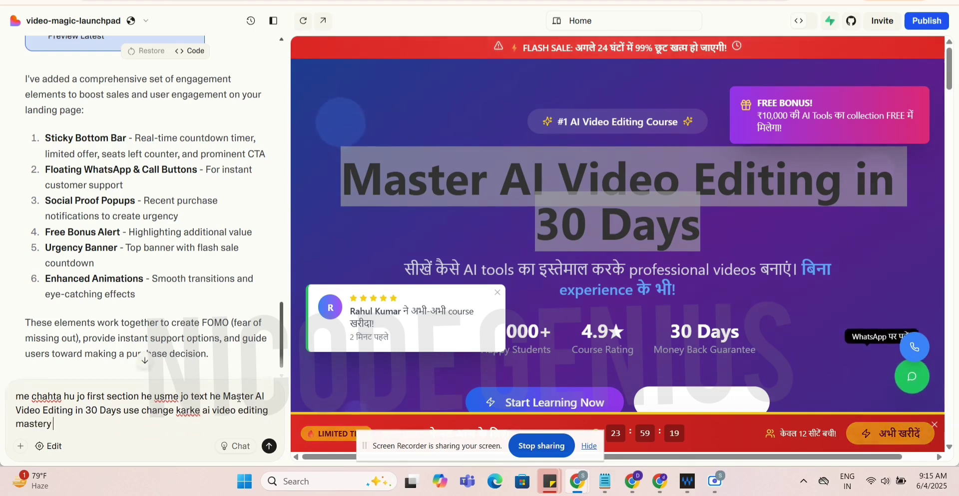
type(" course kar")
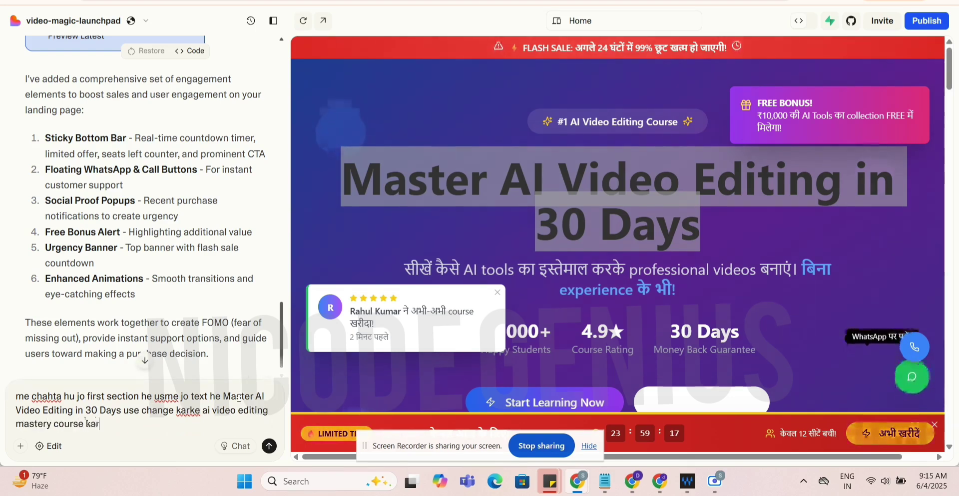
type("o")
key("Return")
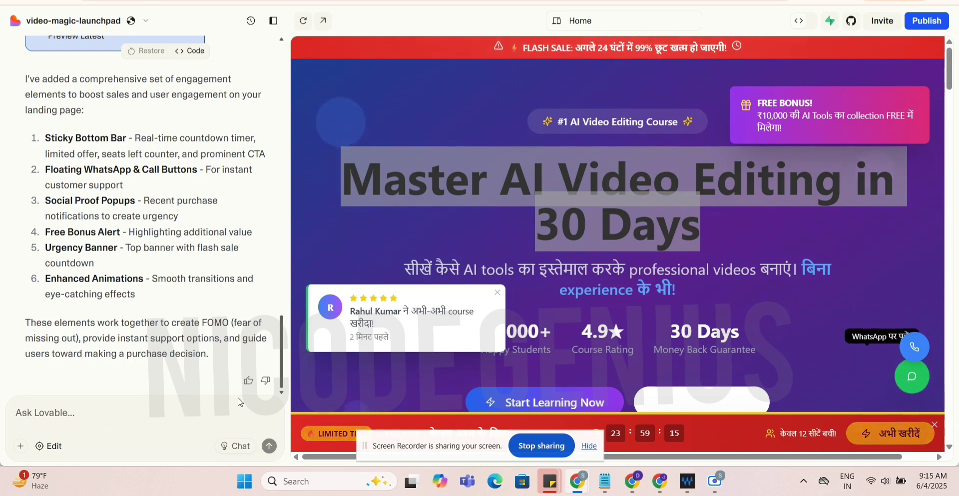